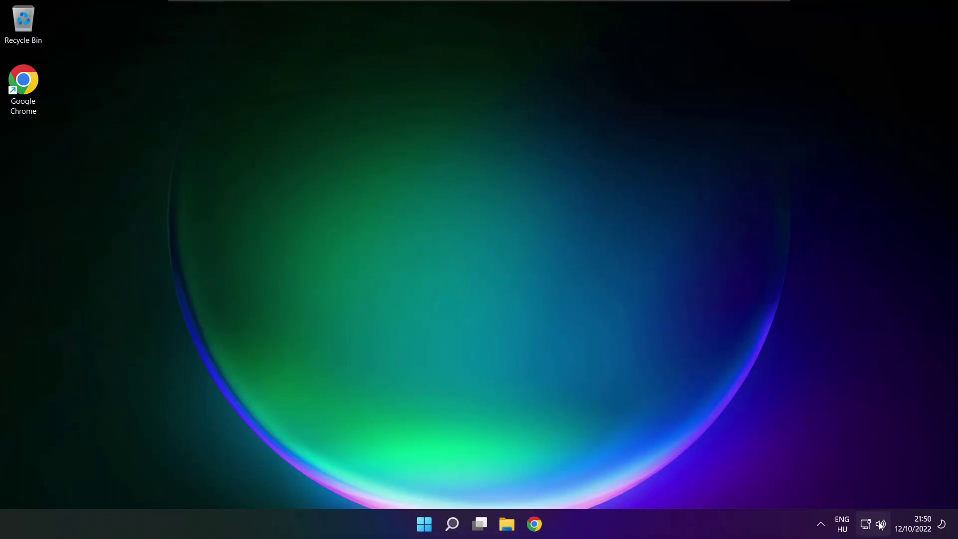
In Quick Settings, switch sound output from CABLE Input to Speakers (High Definition Audio Device).
click(880, 524)
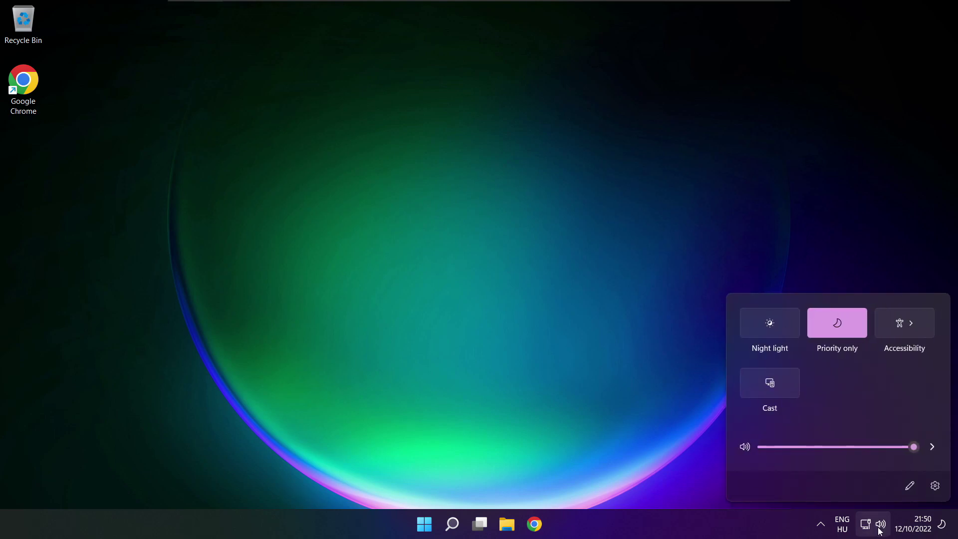
click(932, 449)
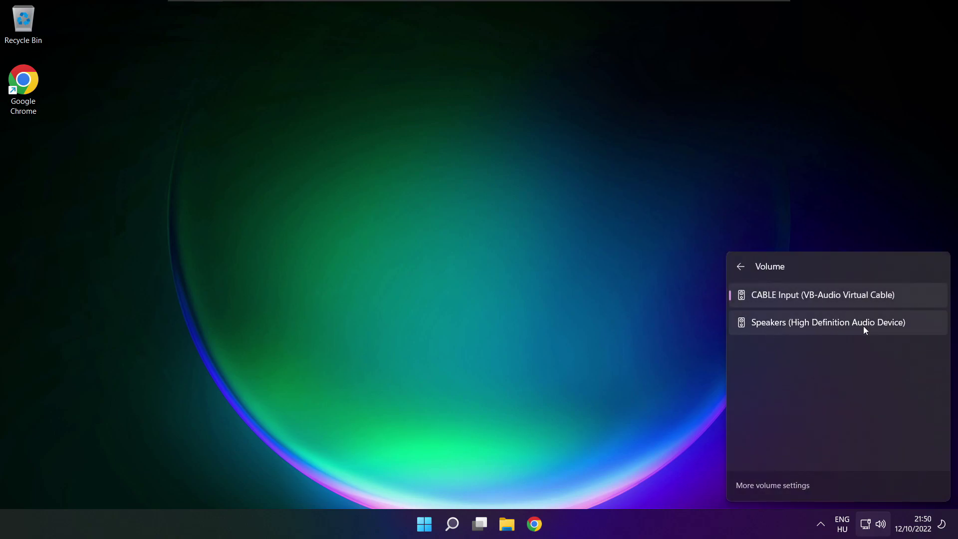
click(915, 328)
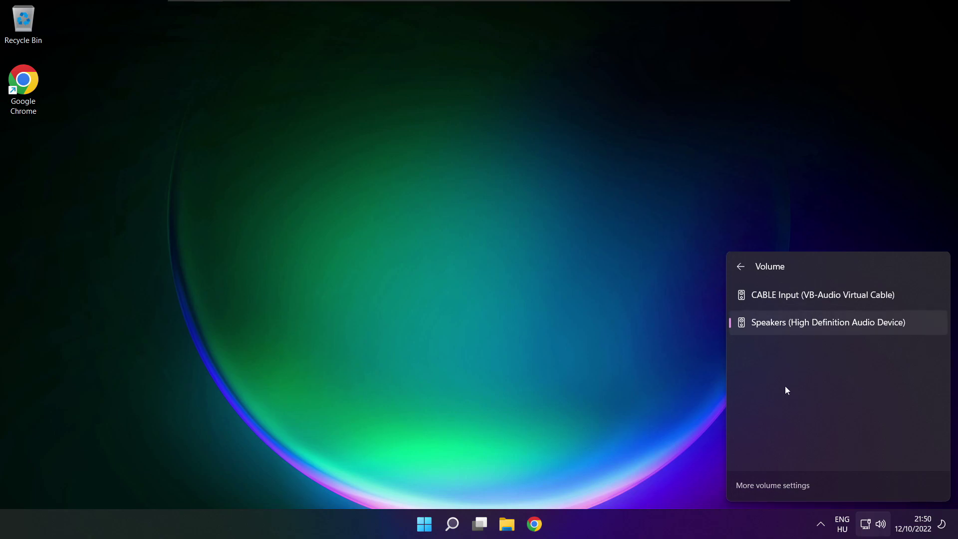
click(507, 295)
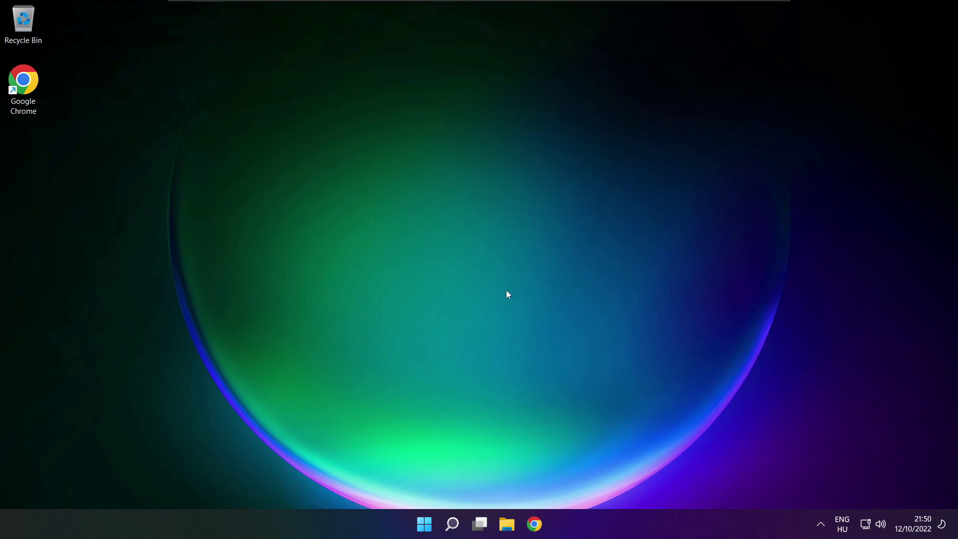
Show the Start menu power options, then reopen the Quick Settings output device list.
click(424, 523)
click(633, 480)
click(881, 524)
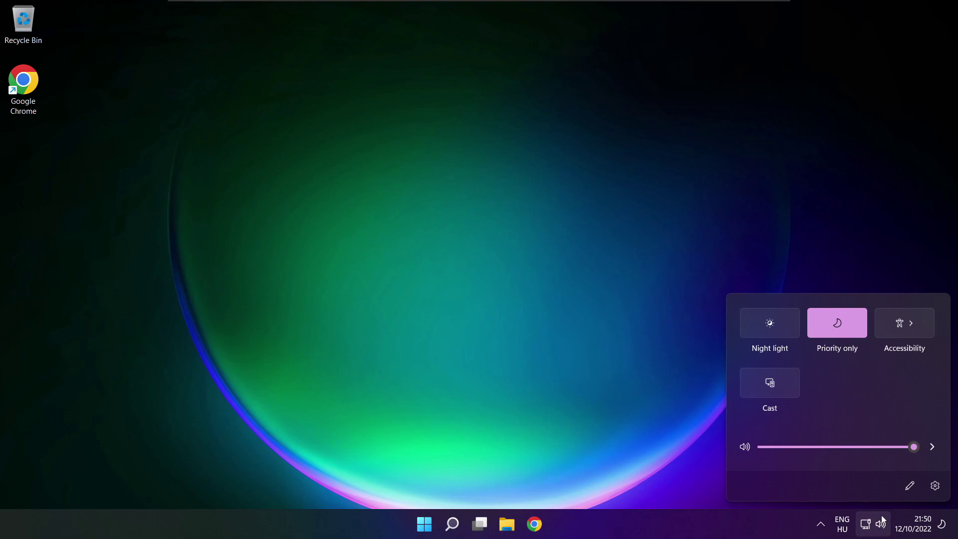
click(932, 447)
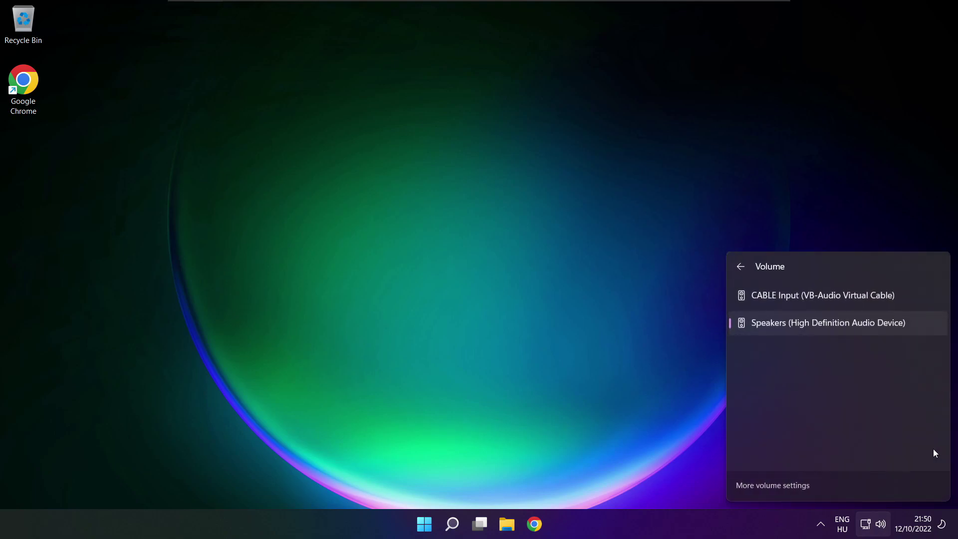
Open the full Sound settings page and test the Speakers volume, leaving it at 100.
click(775, 486)
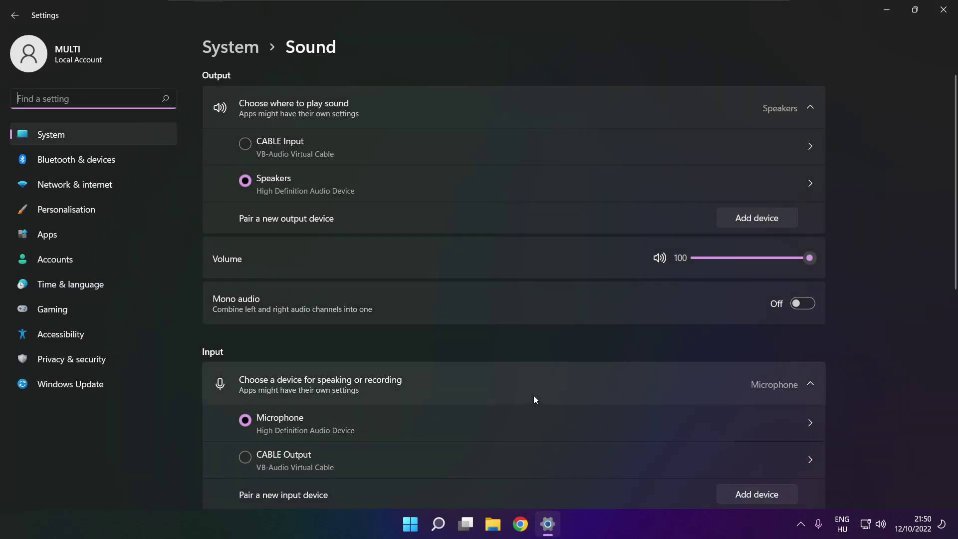
click(256, 181)
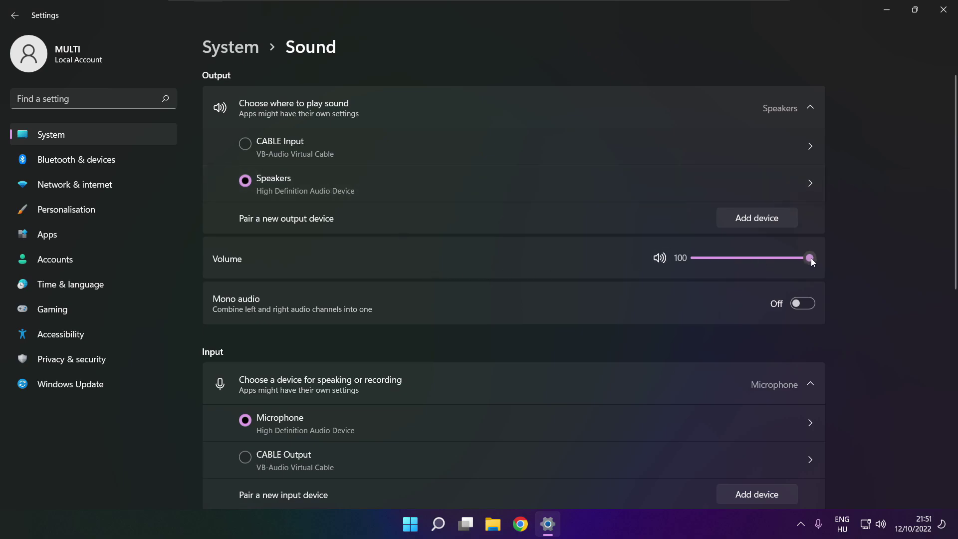
mouse_move(809, 258)
mouse_down()
mouse_move(738, 256)
mouse_move(818, 258)
mouse_up()
drag(955, 253, 950, 418)
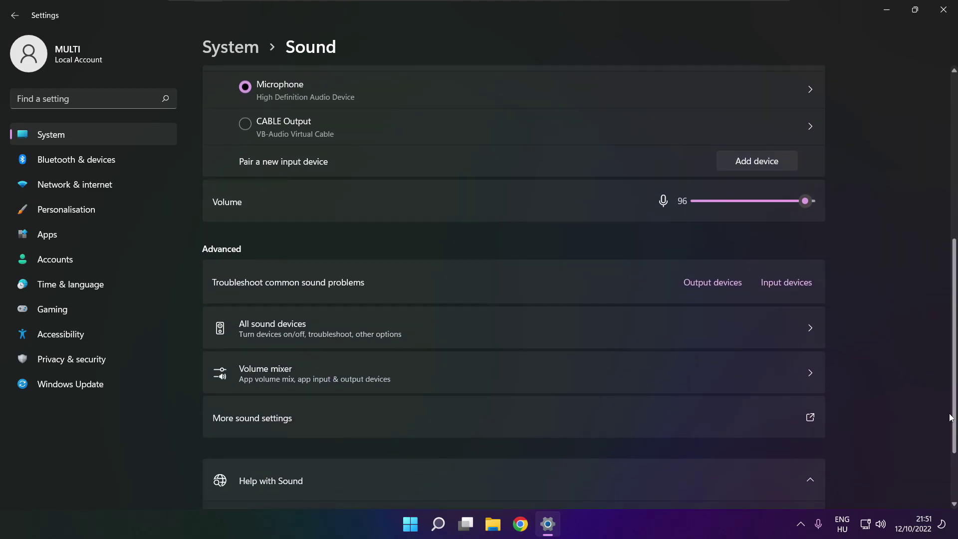
In the classic Sound dialog, disable the CABLE Input playback device and select Speakers.
click(394, 422)
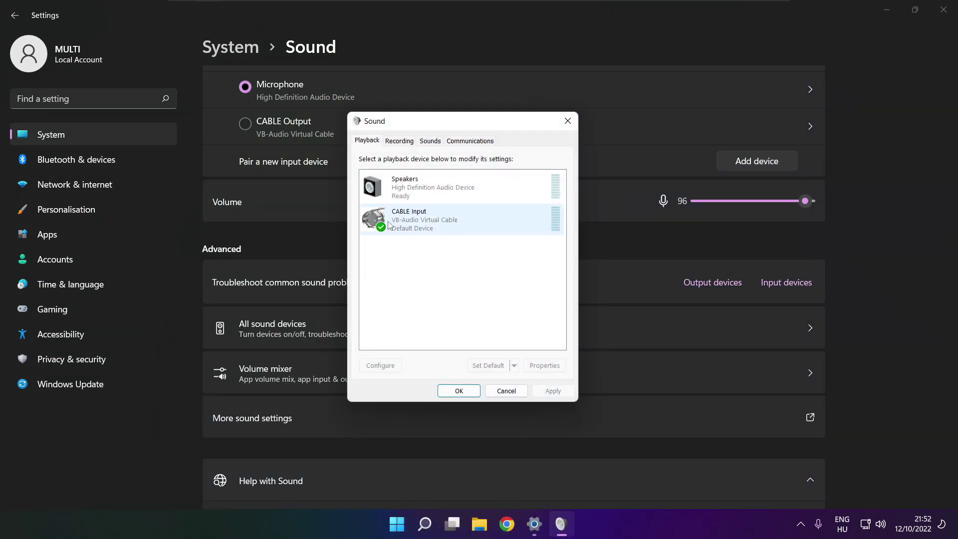
click(440, 228)
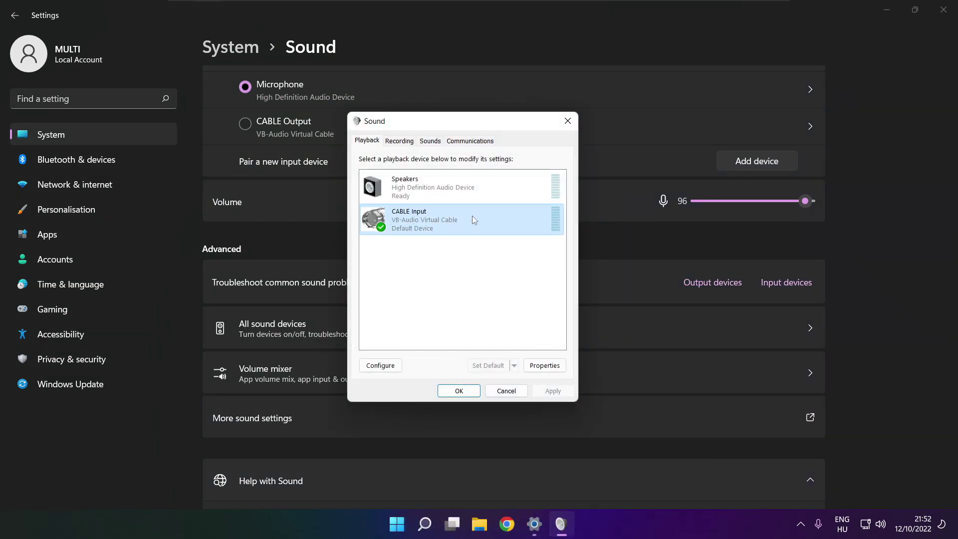
right_click(507, 219)
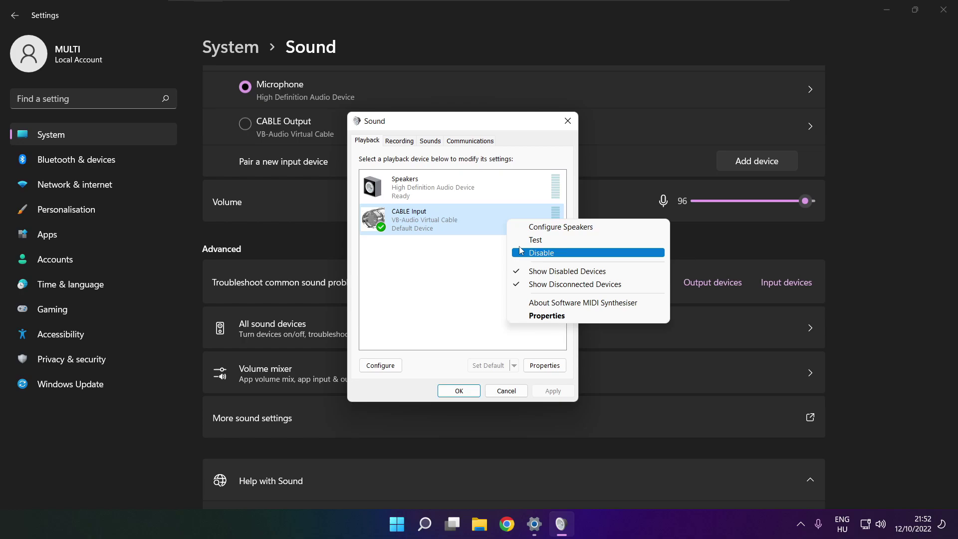
click(555, 253)
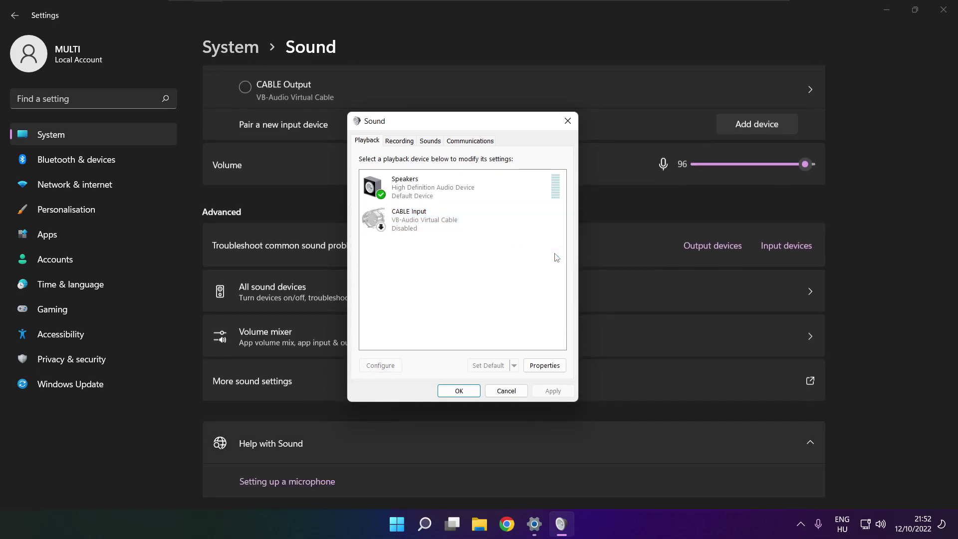
click(471, 187)
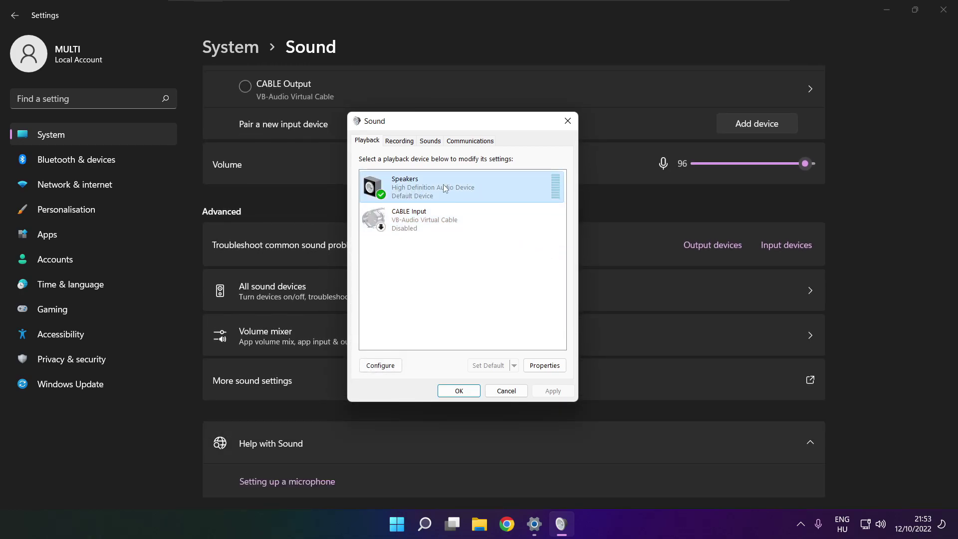
Configure the Speakers as 7.1 Surround, keeping the centre, subwoofer, side and rear speakers.
right_click(464, 191)
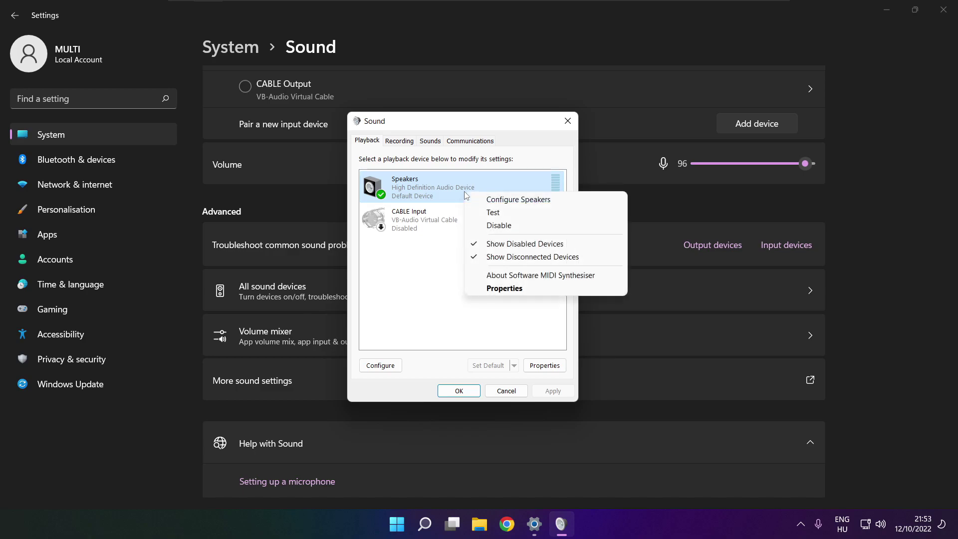
click(528, 201)
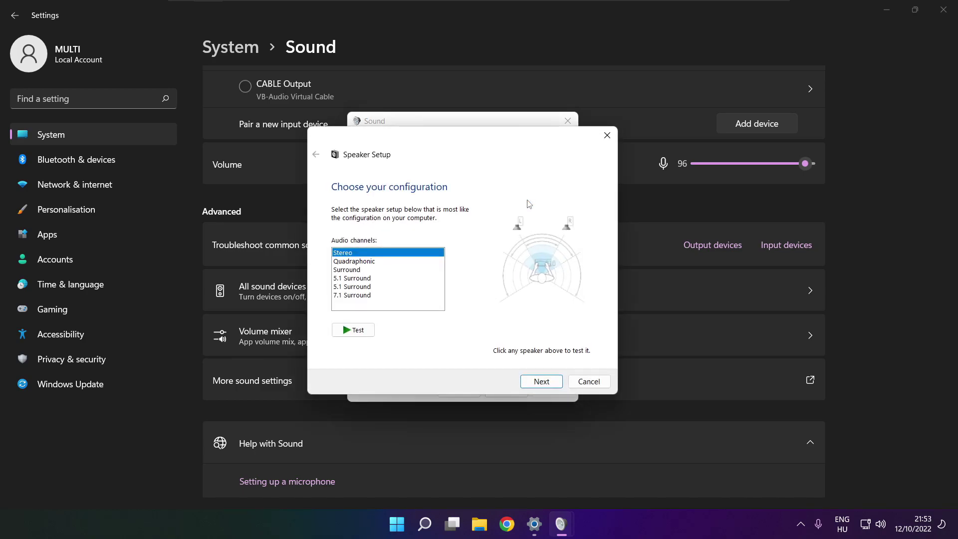
click(356, 296)
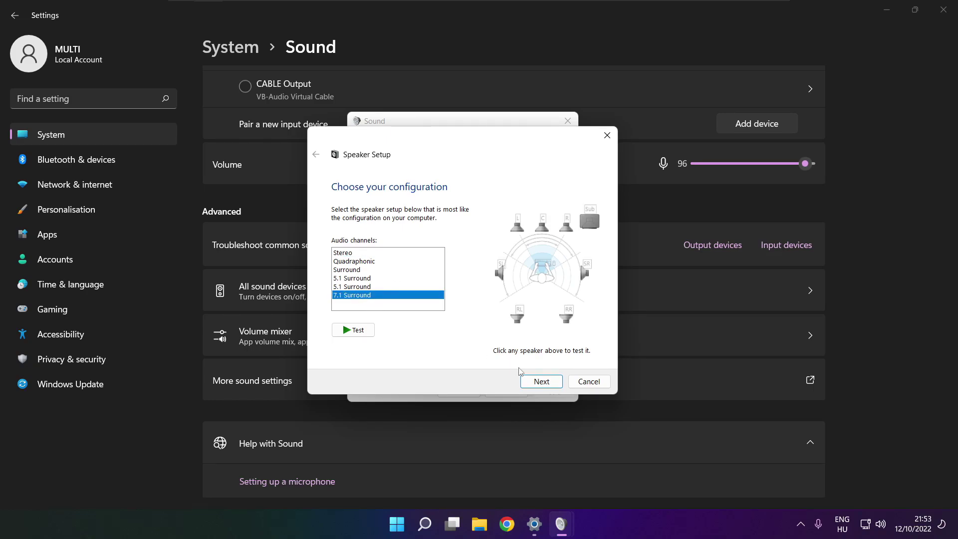
click(541, 382)
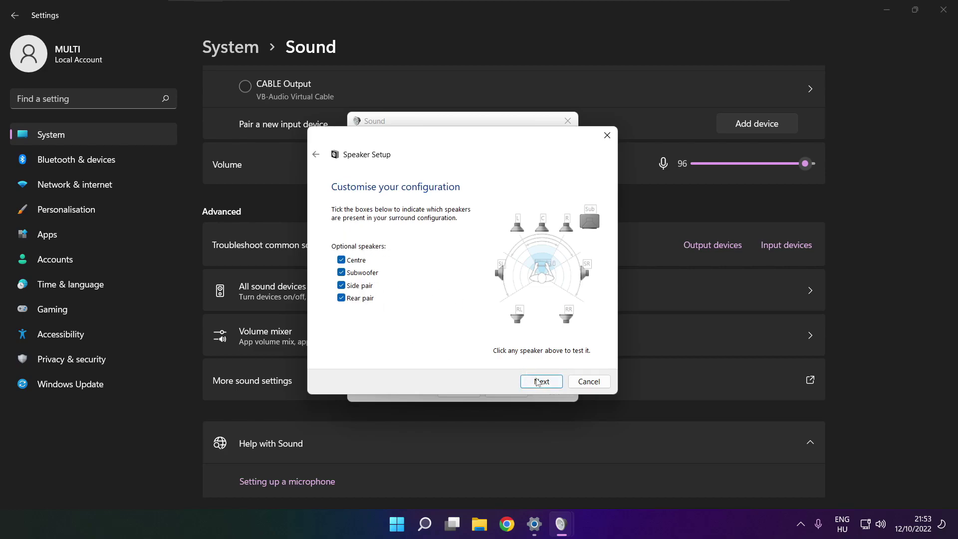
click(537, 382)
click(537, 382)
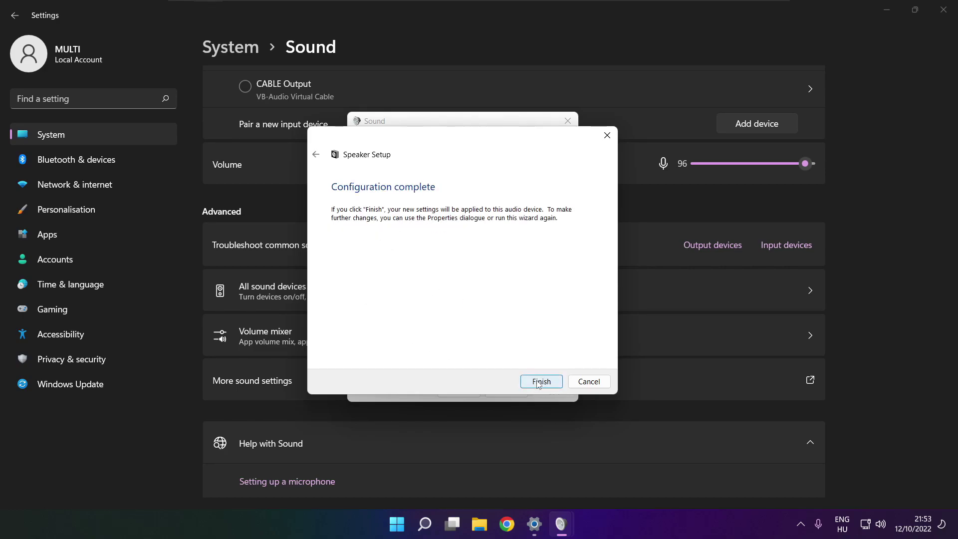
click(538, 382)
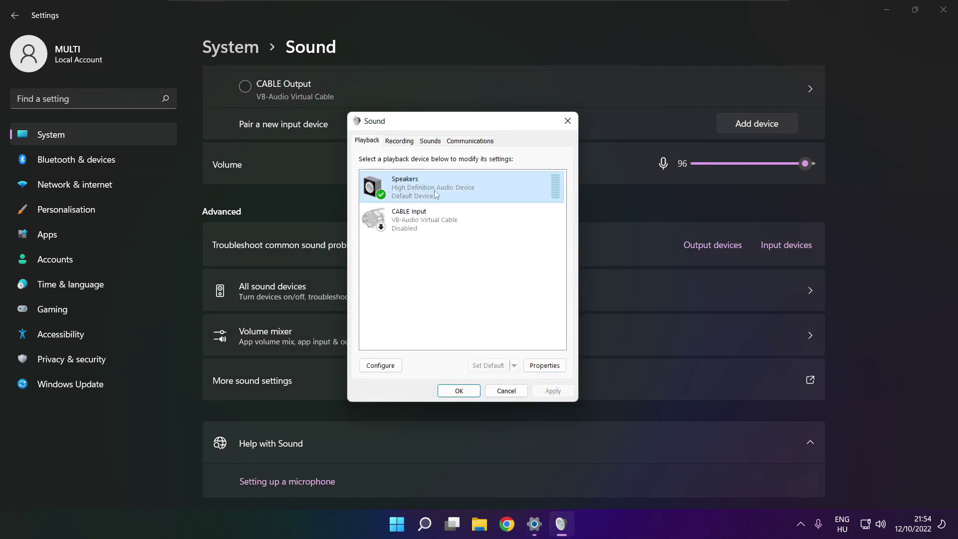
In the Speakers properties, tick Disable all enhancements and apply the change.
click(544, 365)
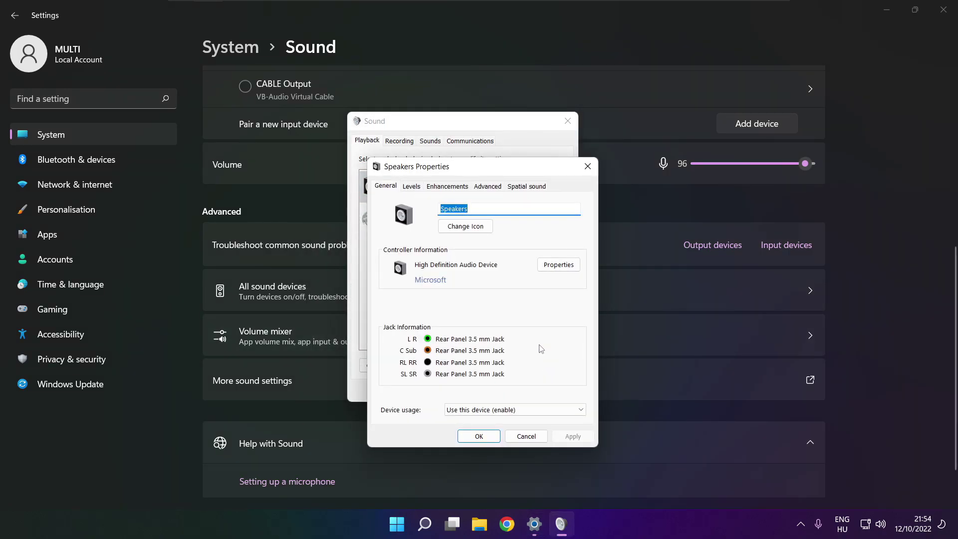
drag(446, 166, 427, 136)
click(392, 155)
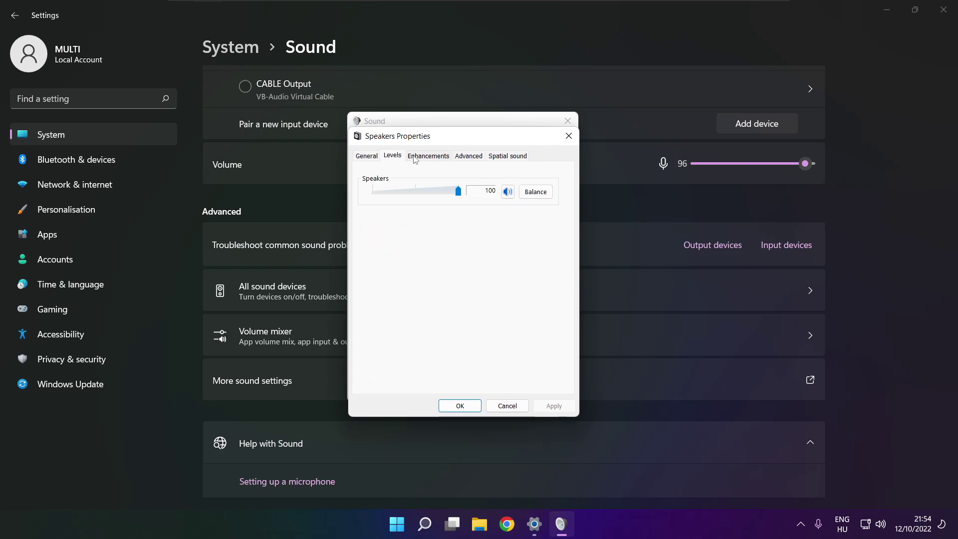
click(420, 156)
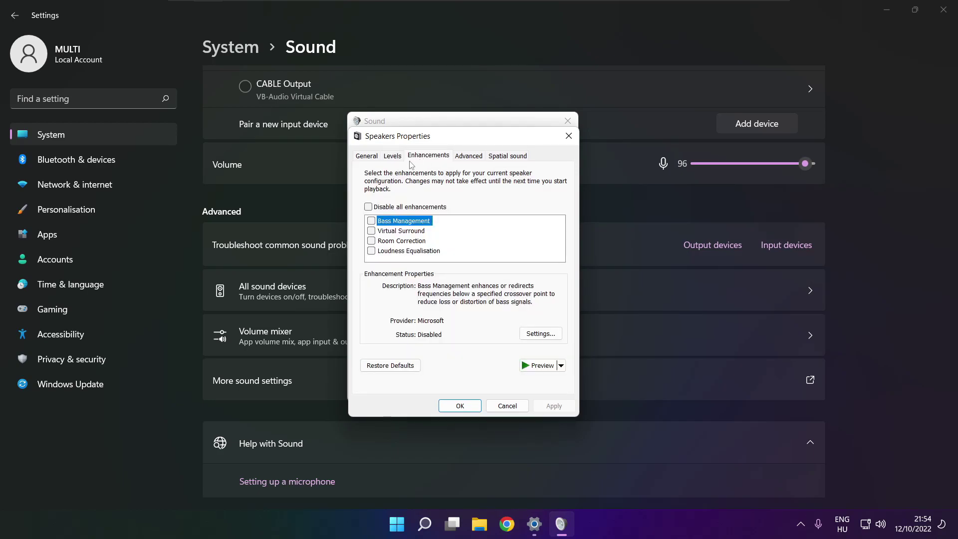
click(368, 207)
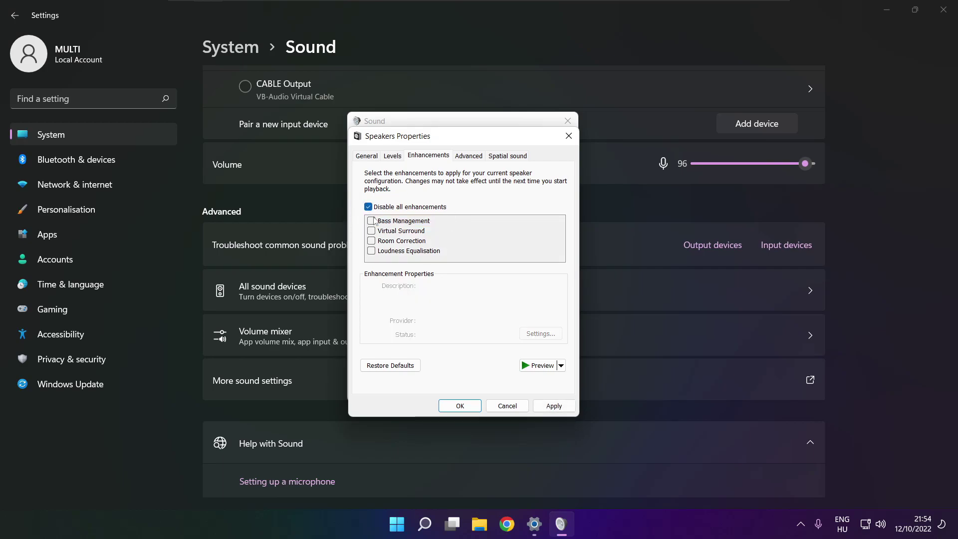
click(561, 410)
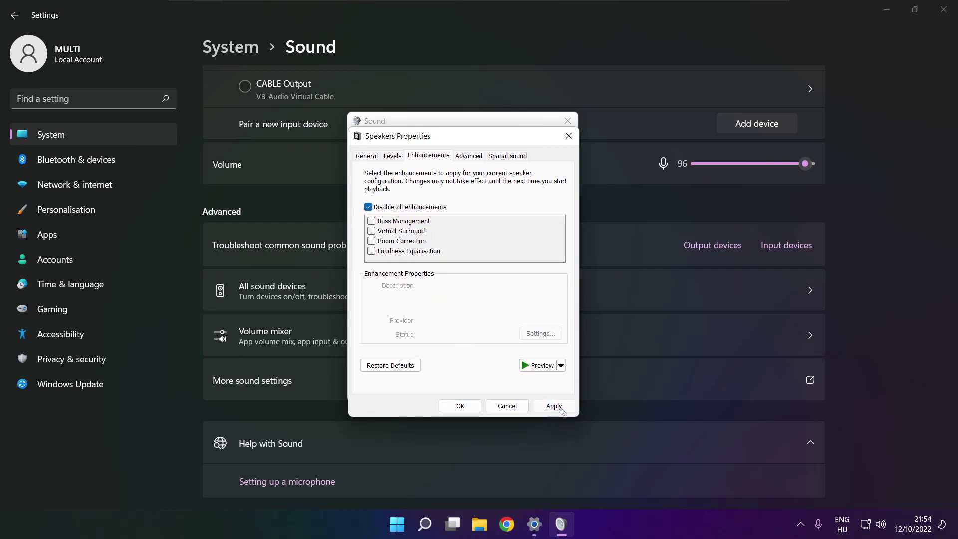
Keep the Speakers default format at 16 bit, 48000 Hz (DVD Quality) and confirm both dialogs.
click(465, 160)
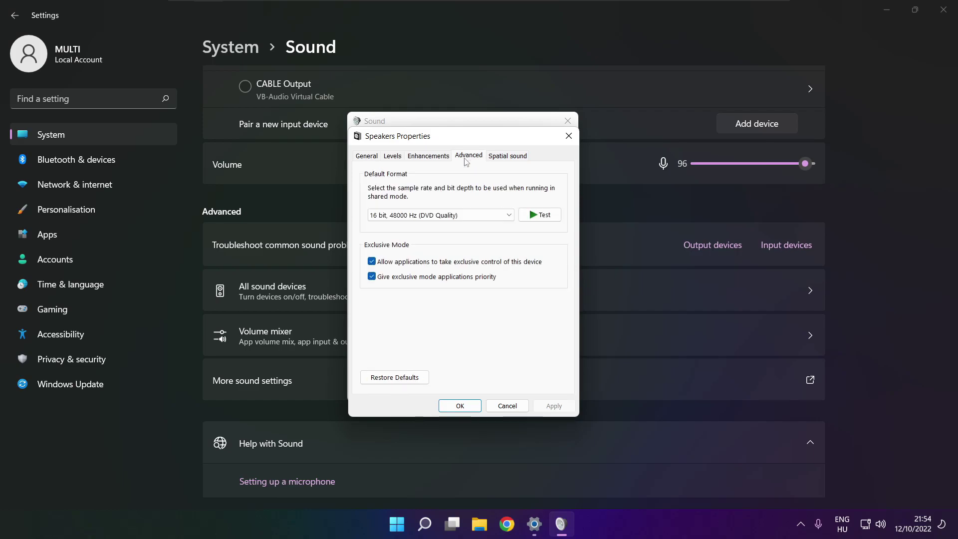
click(509, 218)
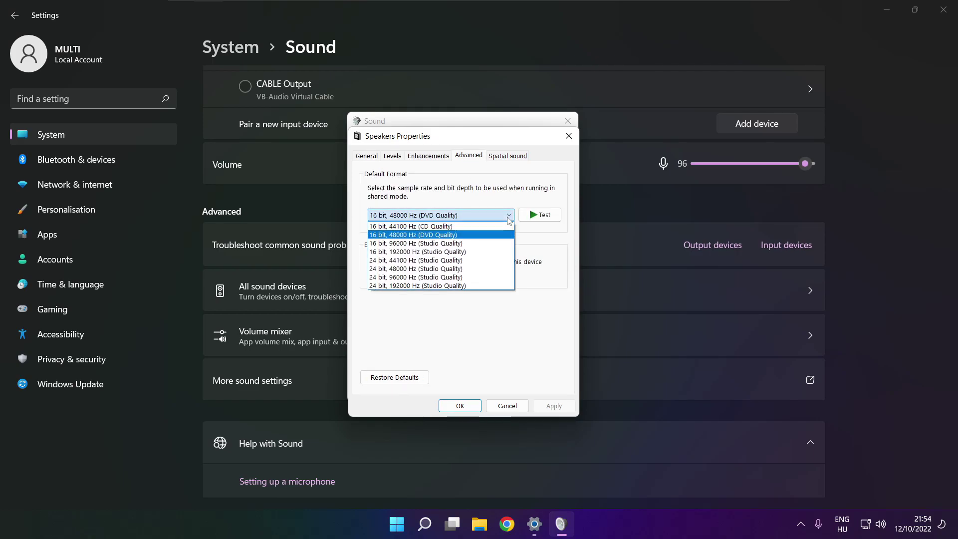
click(494, 239)
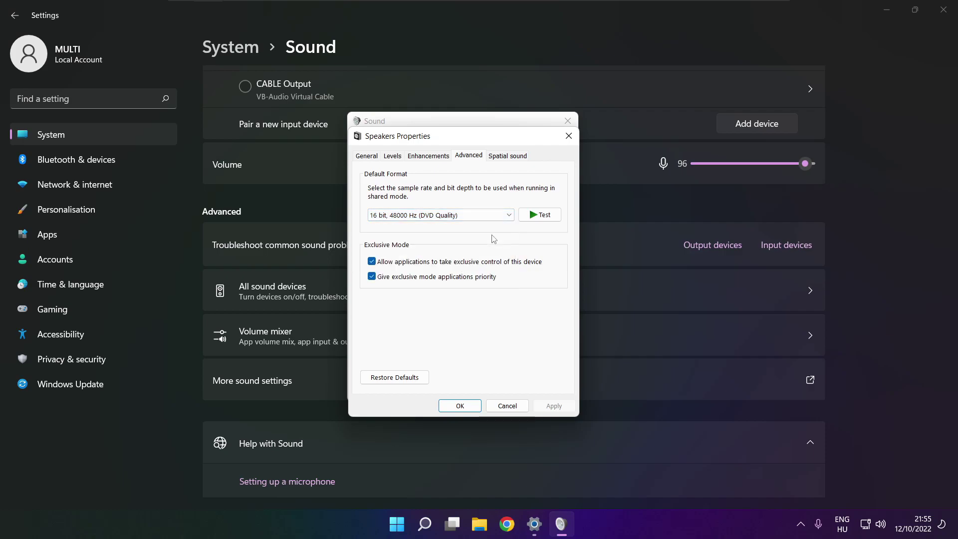
click(460, 406)
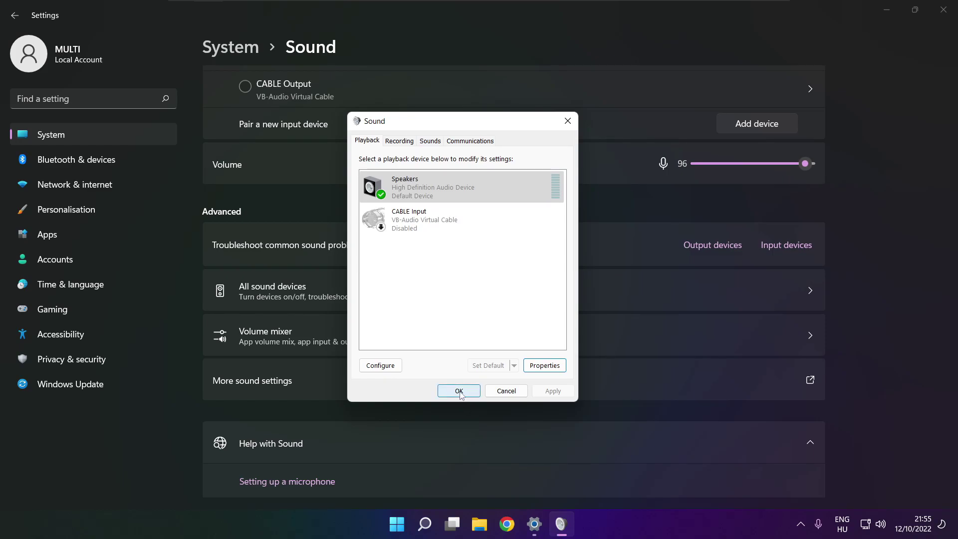
click(459, 391)
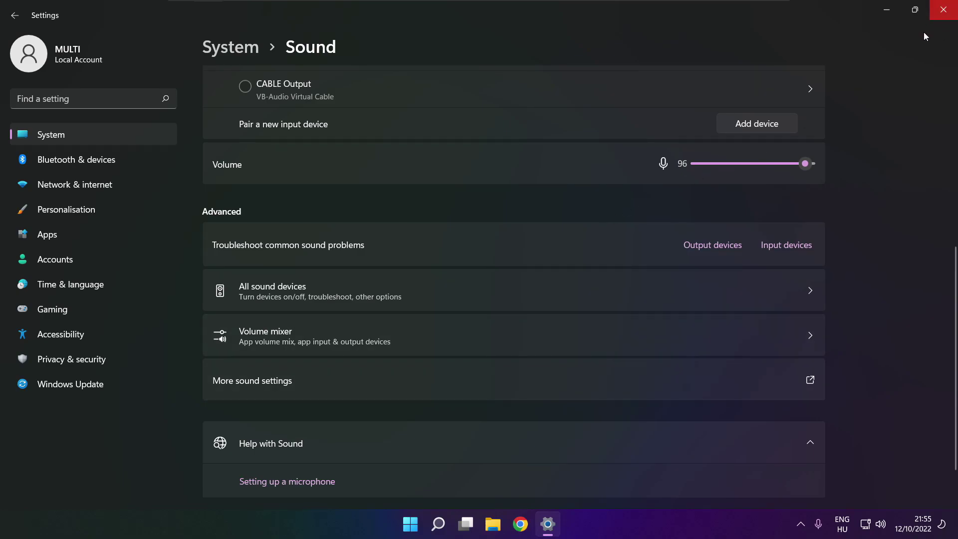
Close Settings and show the Start menu's Sleep, Shut down and Restart options.
click(942, 9)
click(423, 523)
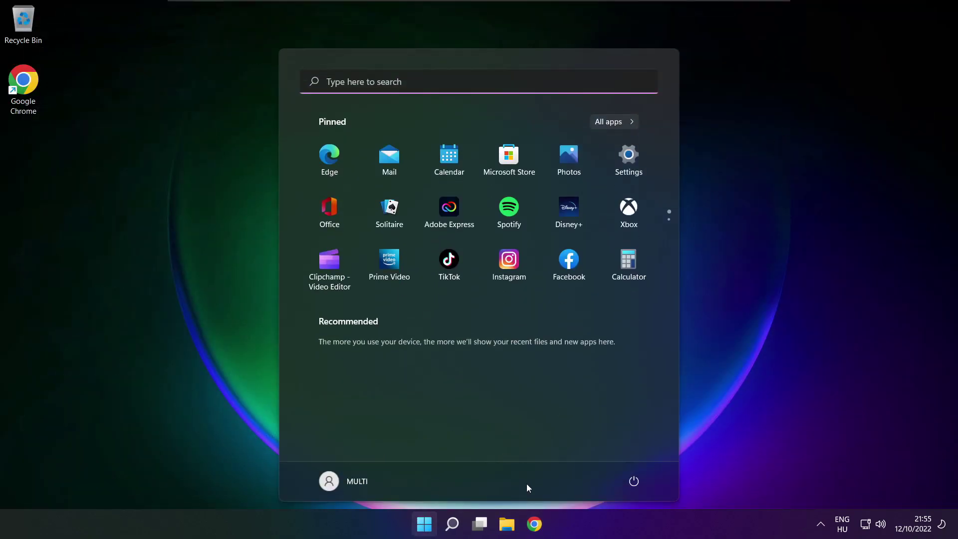
click(632, 481)
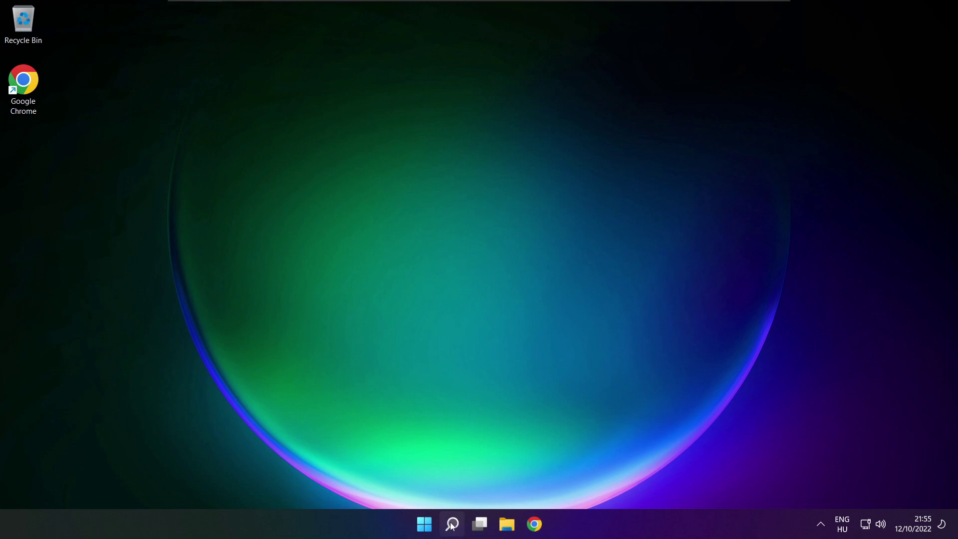
Search for 'device manager' and launch Device Manager from the results.
click(452, 523)
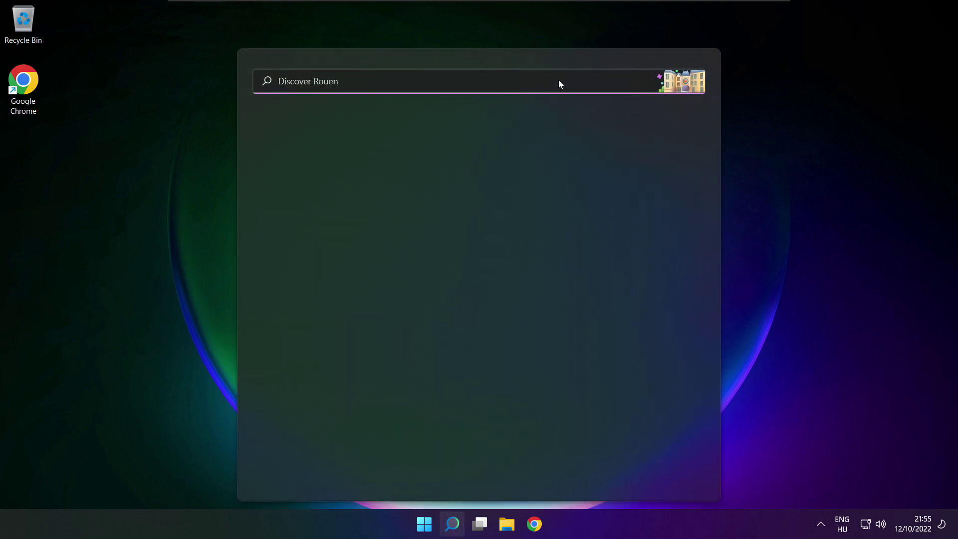
text(devi)
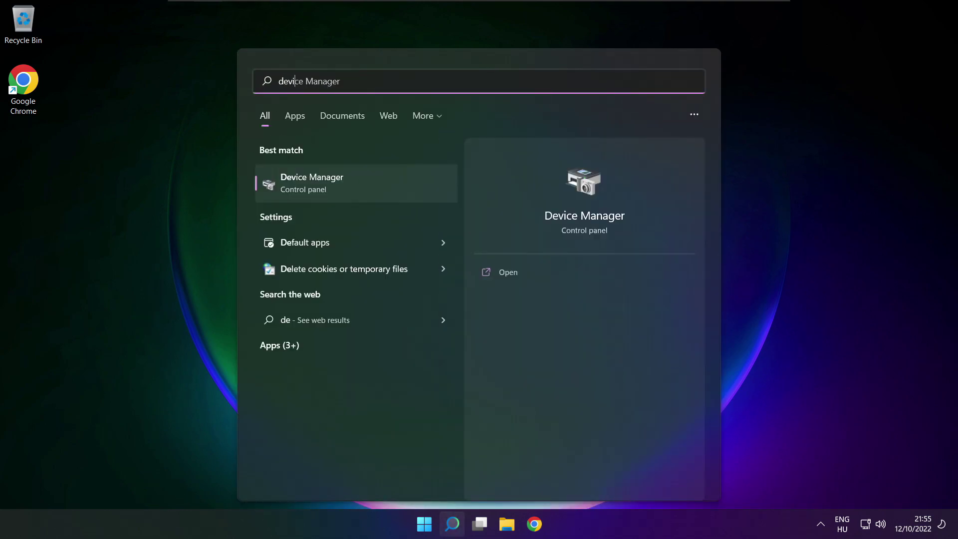
text(ce manager)
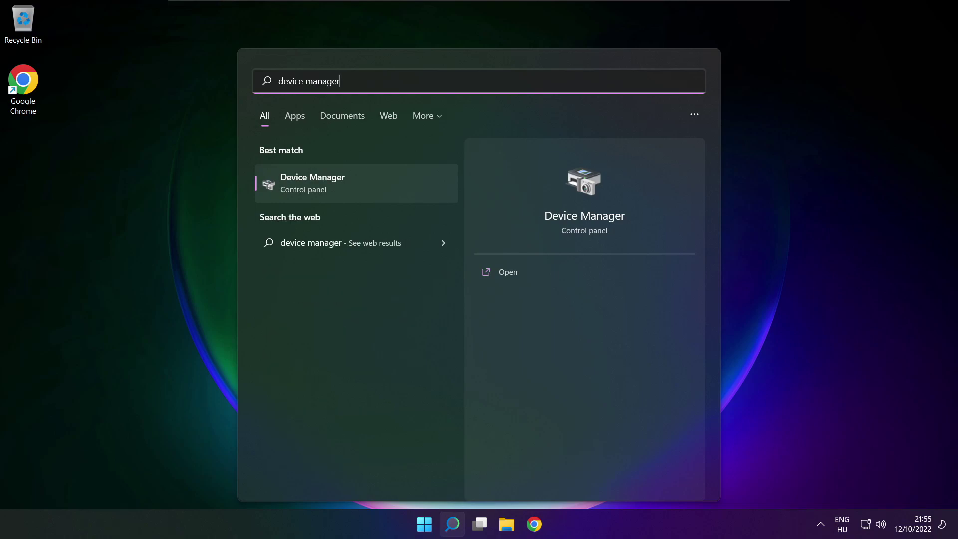
click(369, 181)
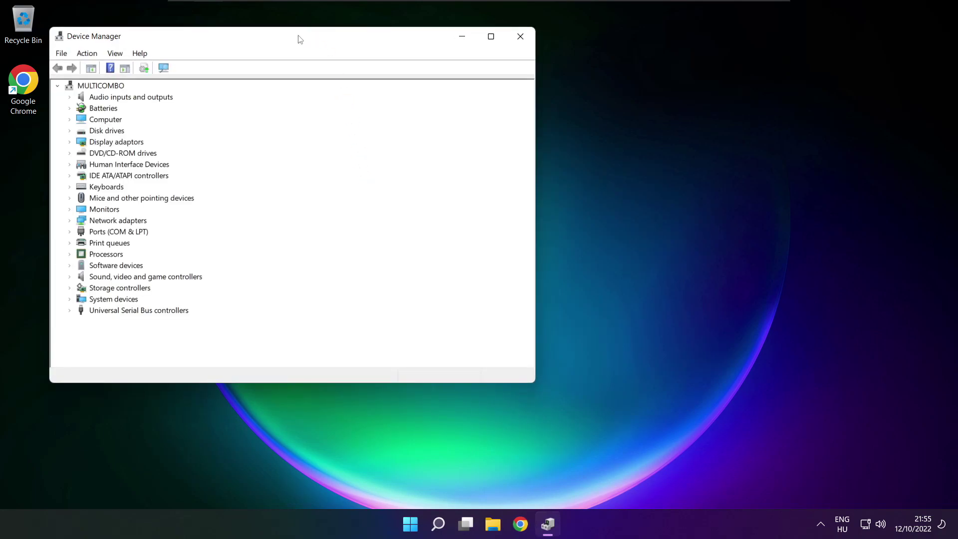
Expand Sound, video and game controllers and bring up the High Definition Audio Device's actions.
drag(300, 39, 501, 88)
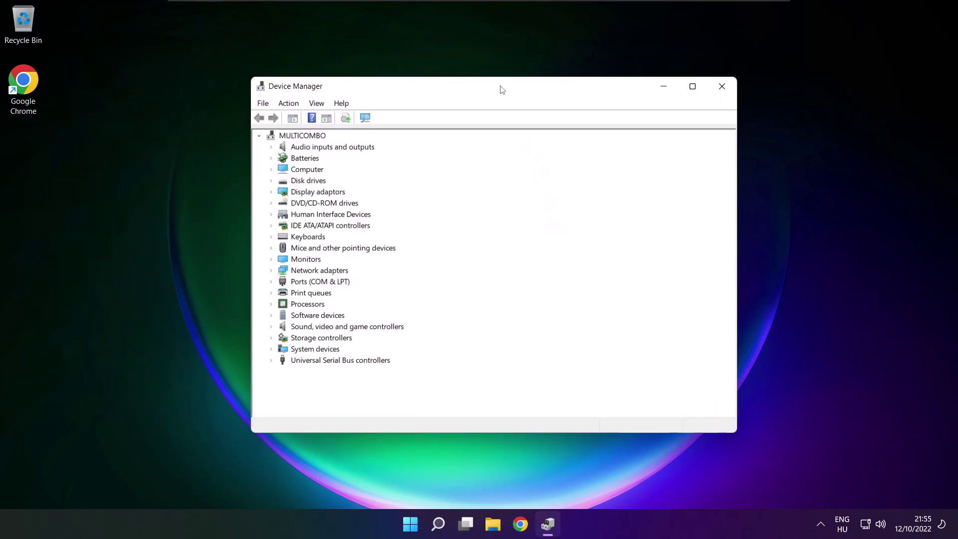
click(278, 328)
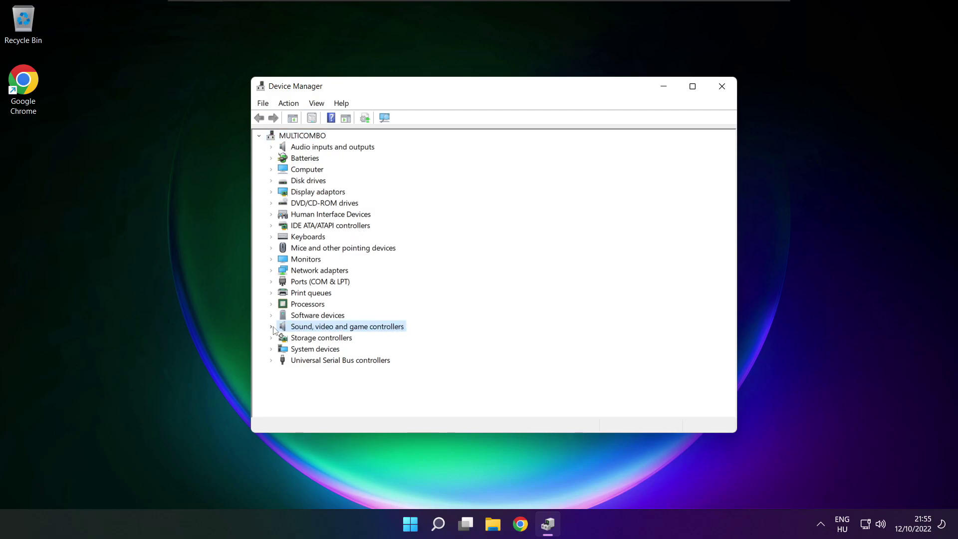
click(273, 327)
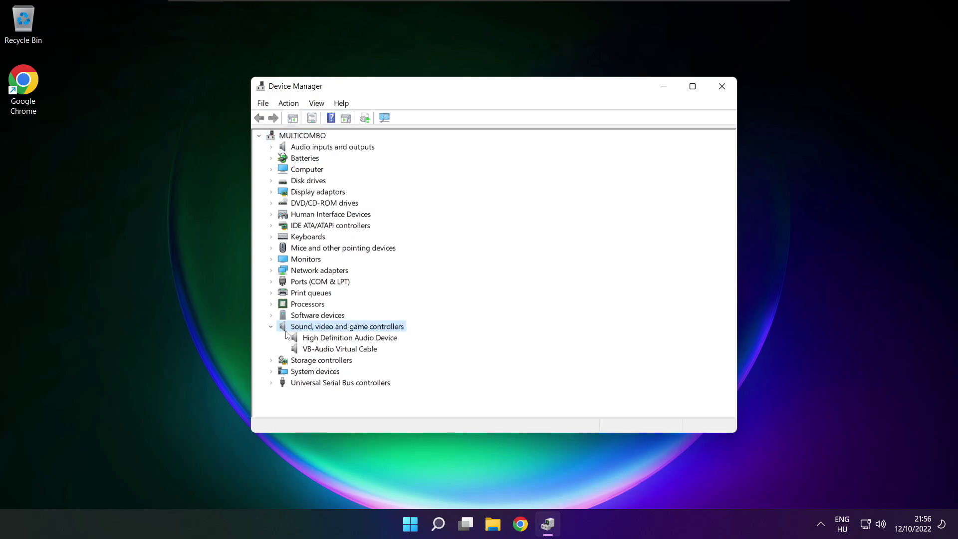
click(292, 338)
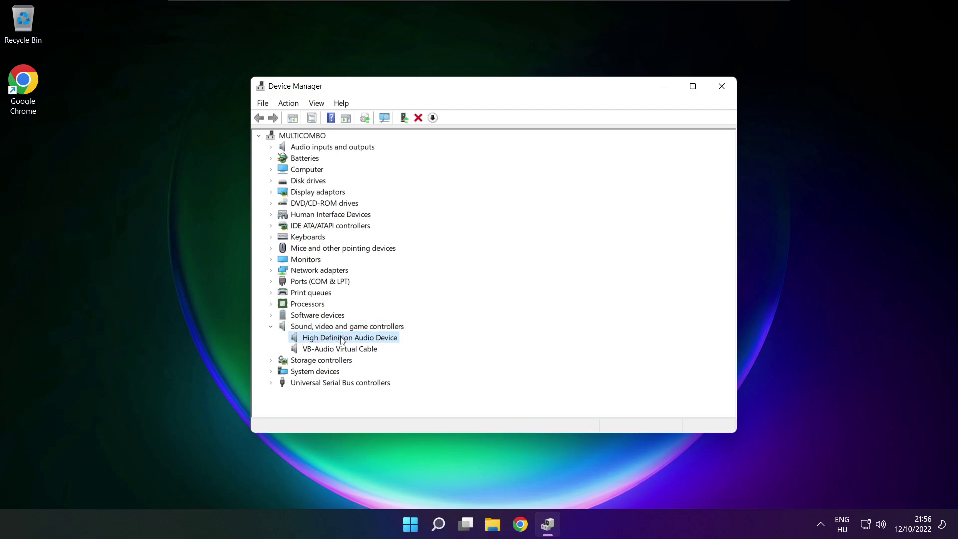
right_click(341, 339)
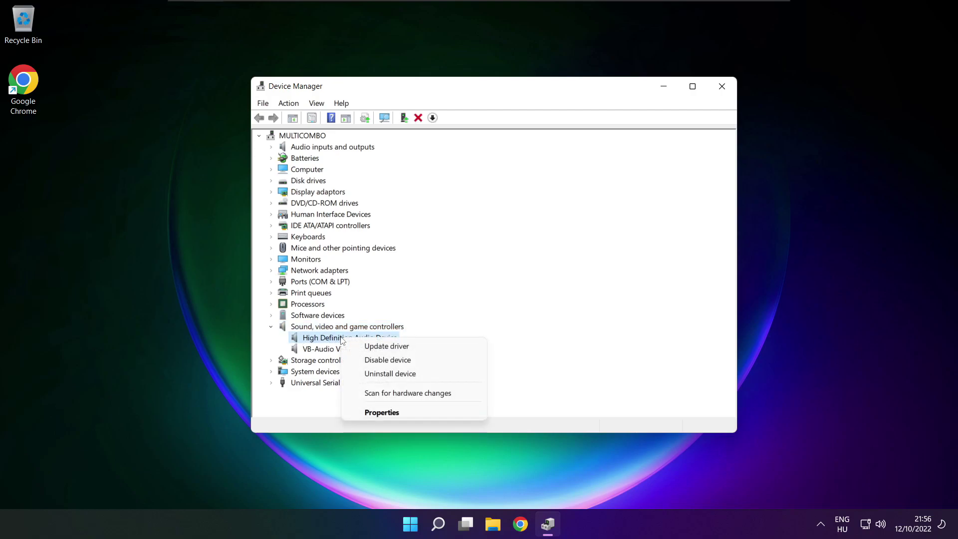
Reinstall the audio driver by picking High Definition Audio Device from the compatible drivers list.
click(433, 348)
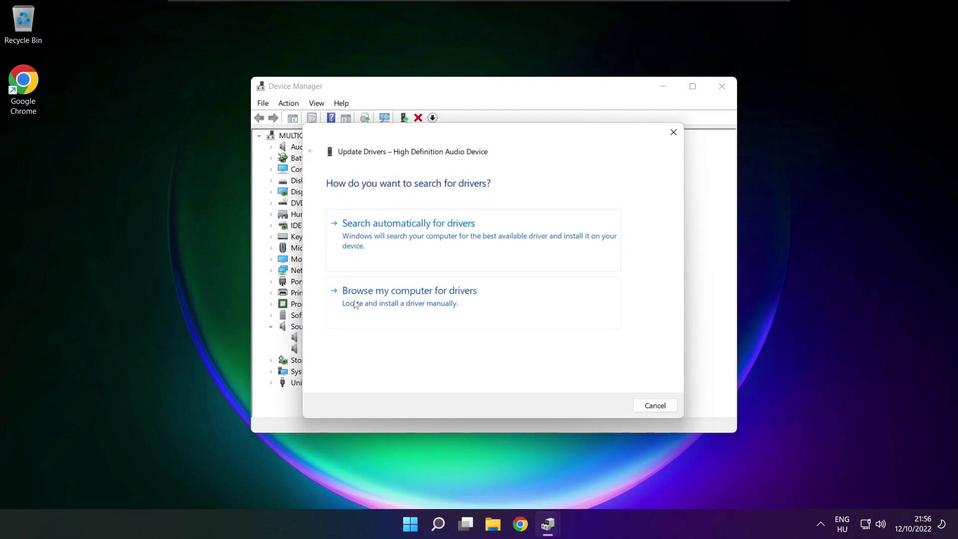
click(433, 303)
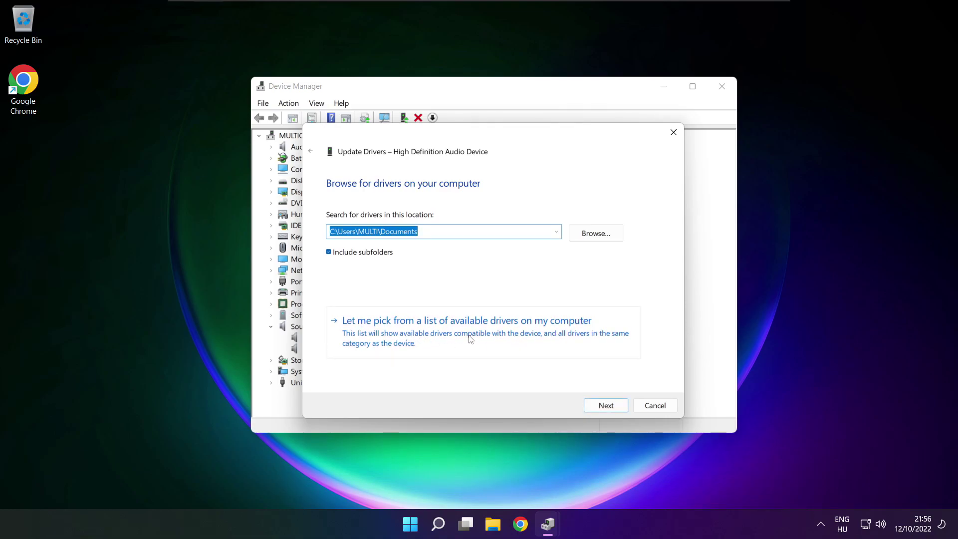
click(471, 340)
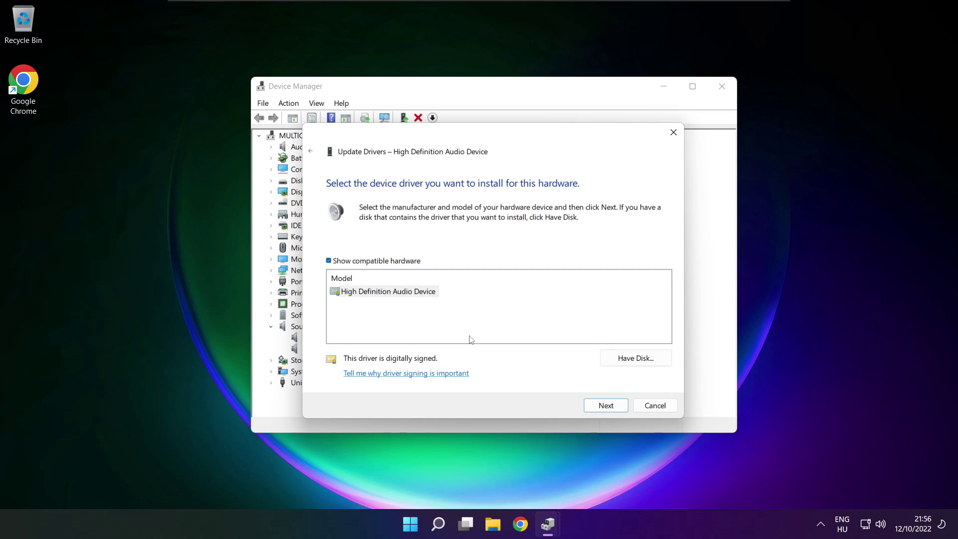
click(375, 294)
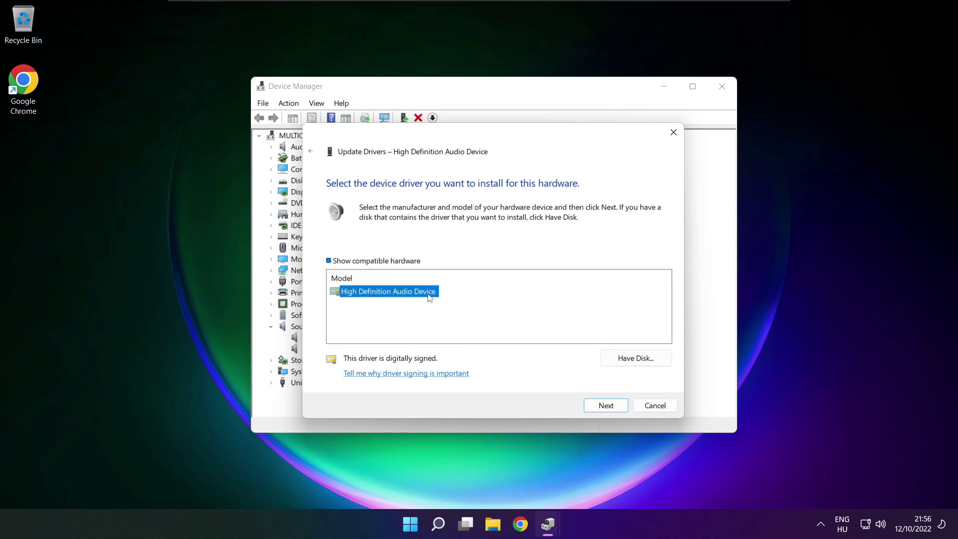
click(606, 406)
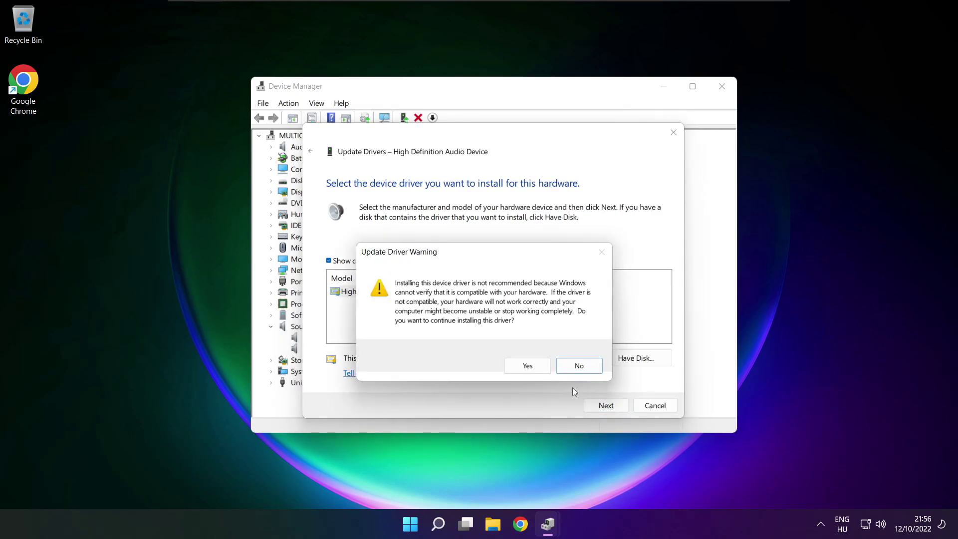
click(530, 366)
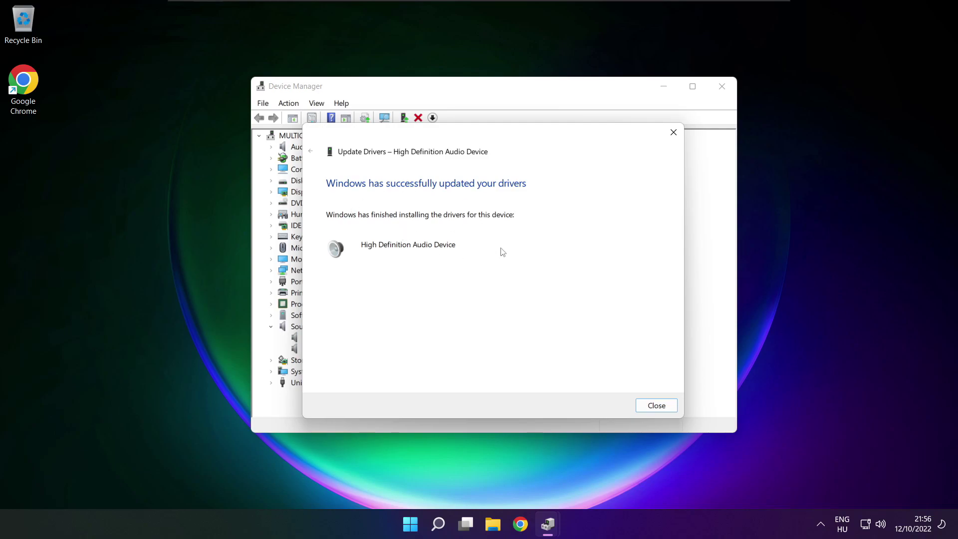
click(663, 408)
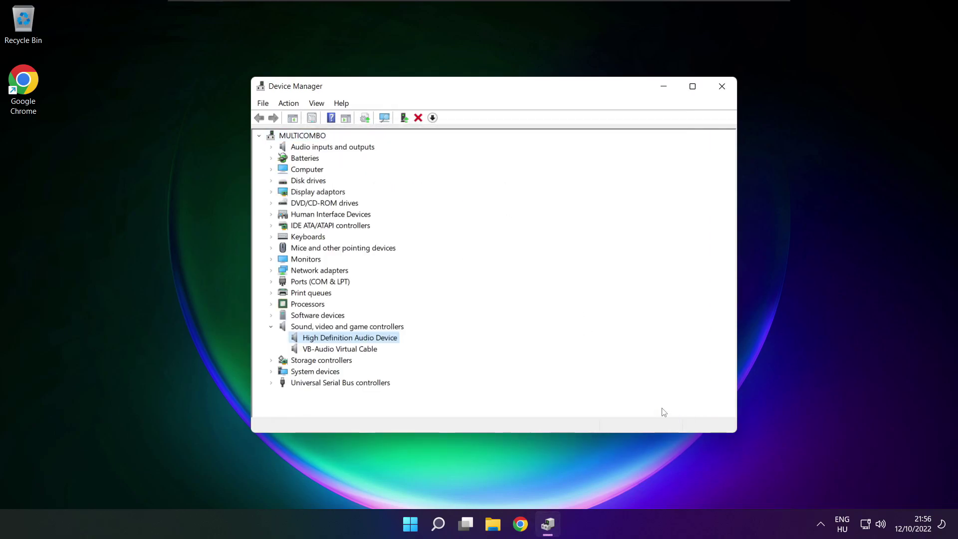
Close Device Manager and choose Restart from the Start menu's power options.
click(721, 87)
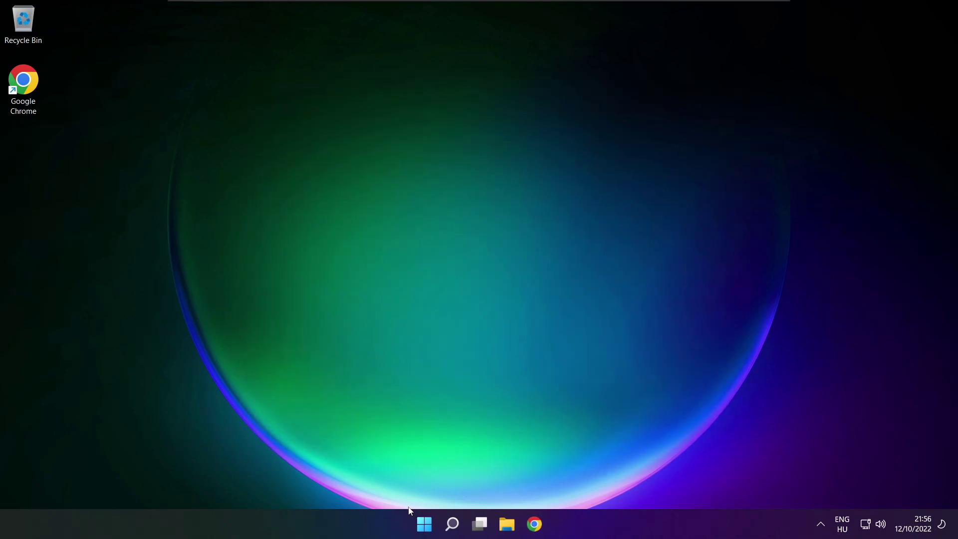
click(424, 524)
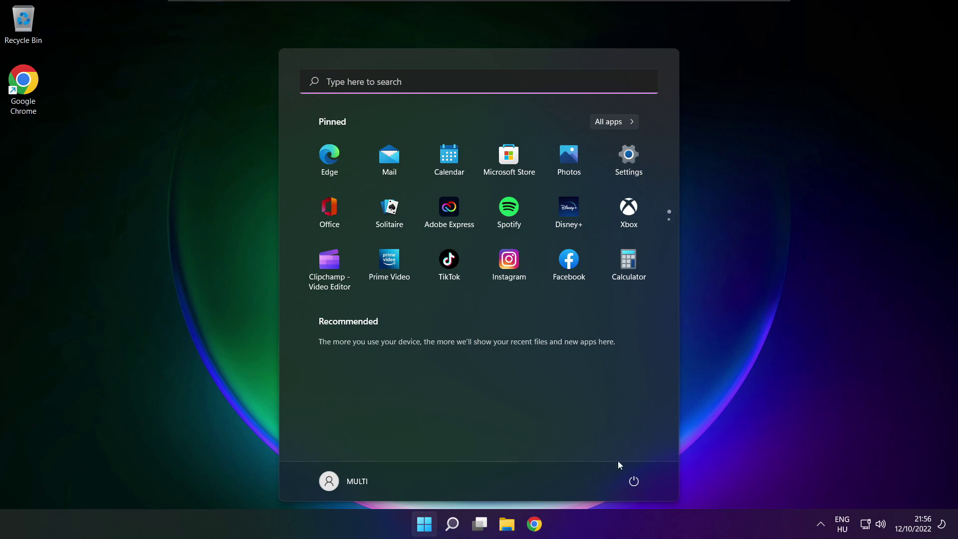
click(634, 480)
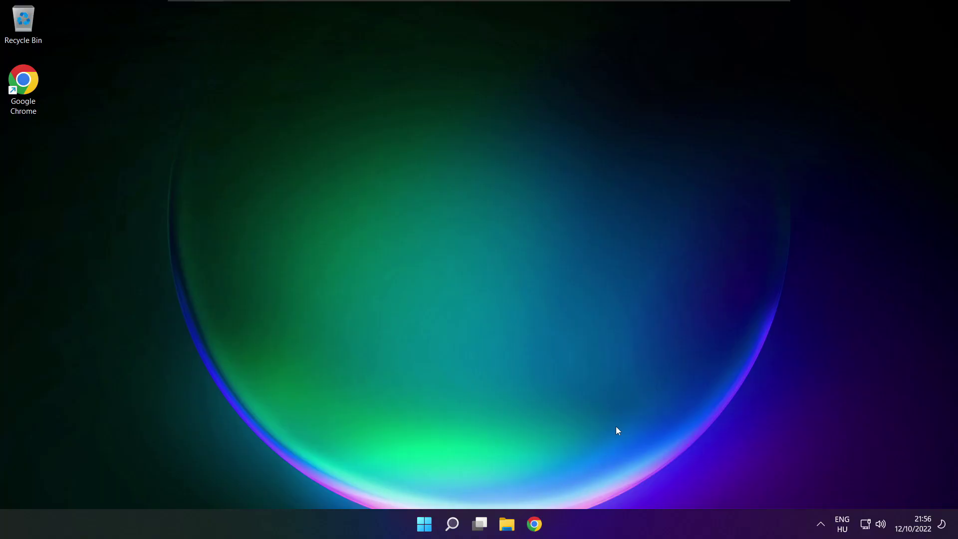
Open Sound settings from the speaker tray icon and scroll down to the Advanced section.
right_click(881, 525)
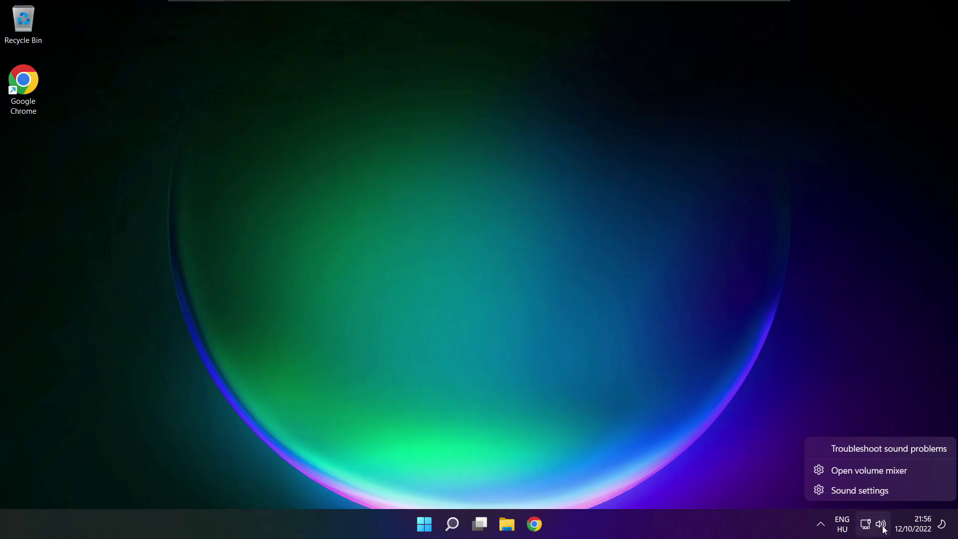
click(895, 491)
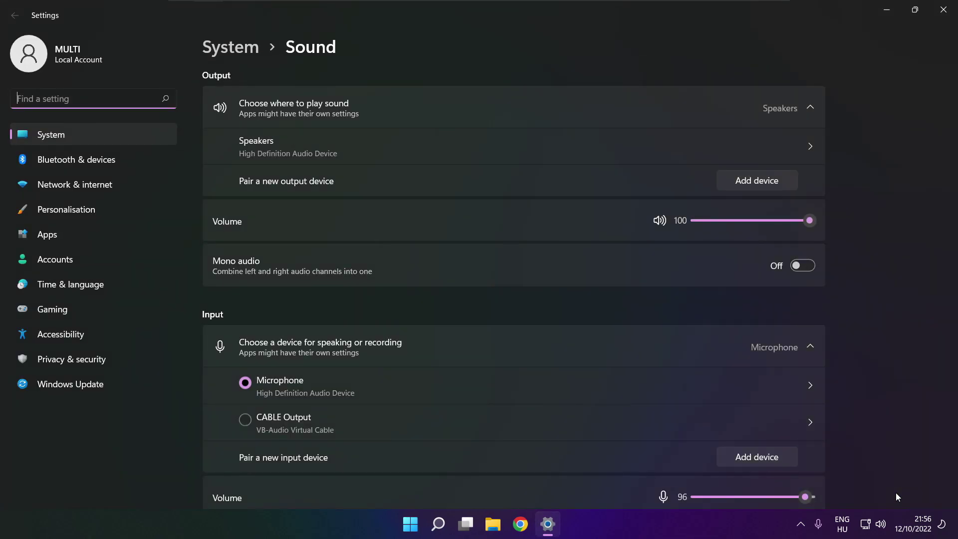
scroll(513, 288, down, 6)
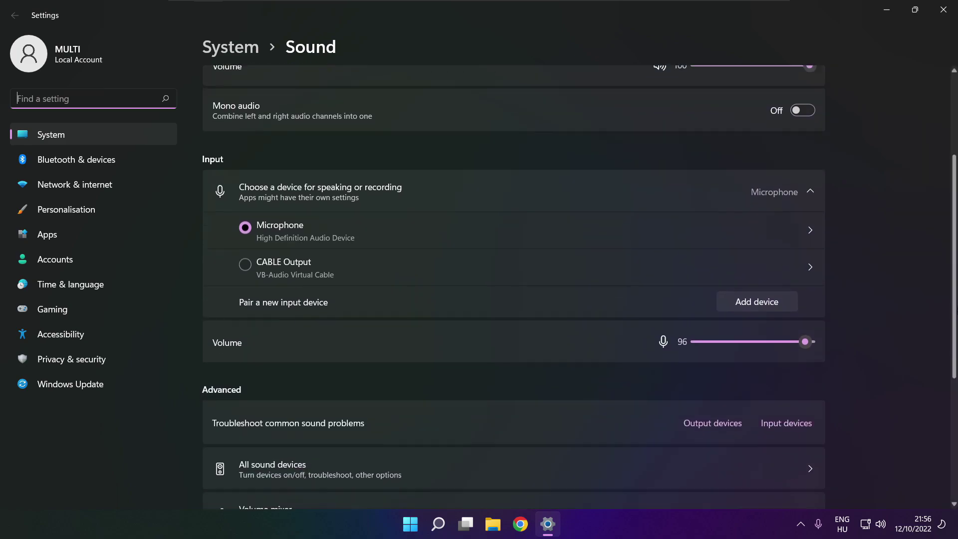
scroll(513, 287, down, 1)
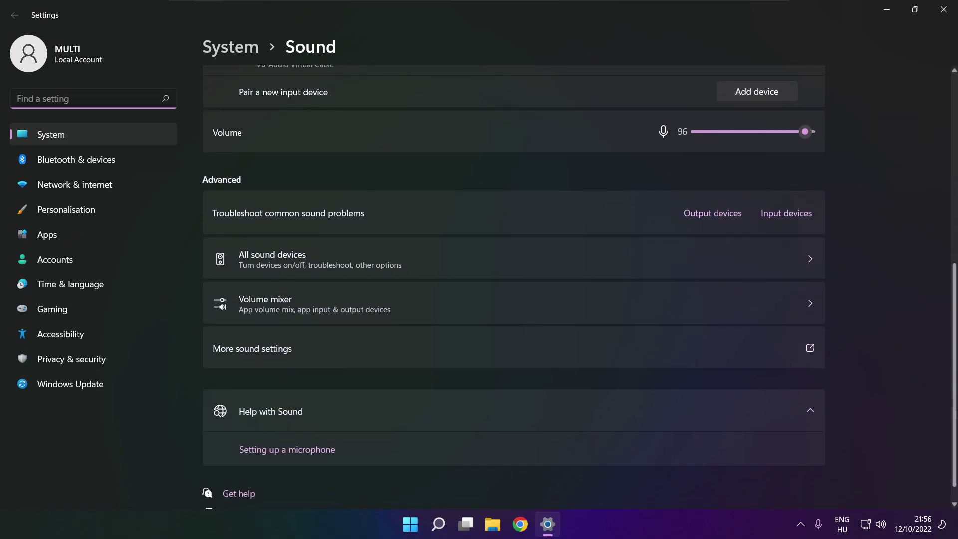
scroll(513, 288, down, 1)
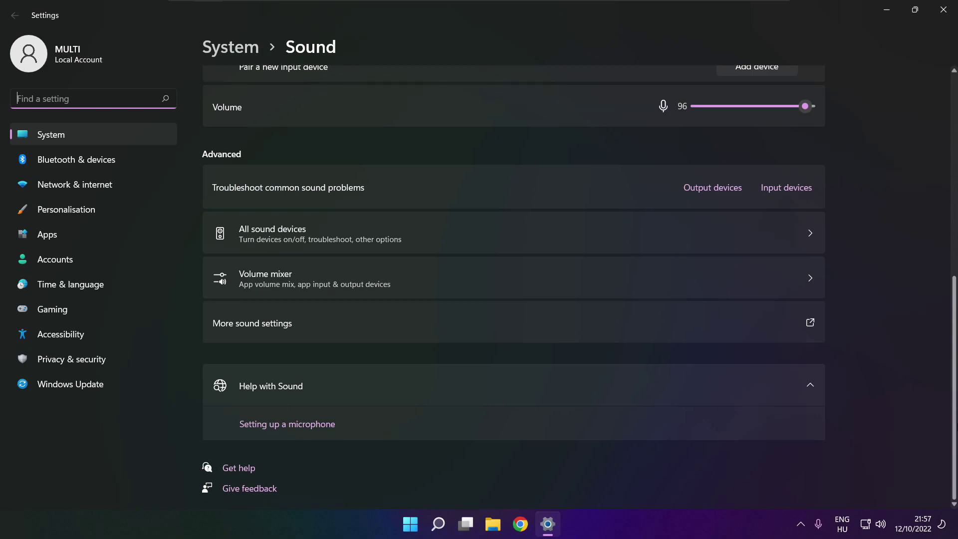
Run the Playing Audio troubleshooter for output devices under Troubleshoot common sound problems.
click(716, 192)
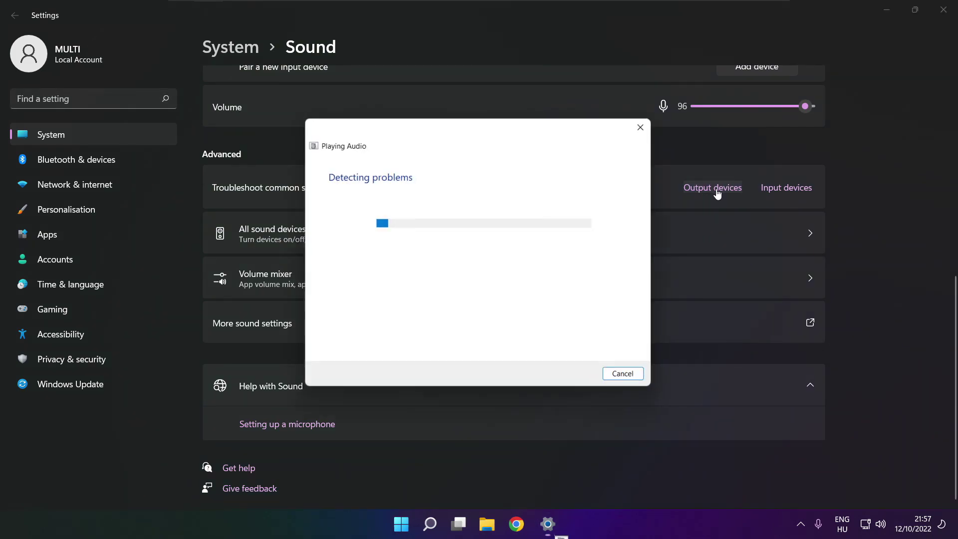